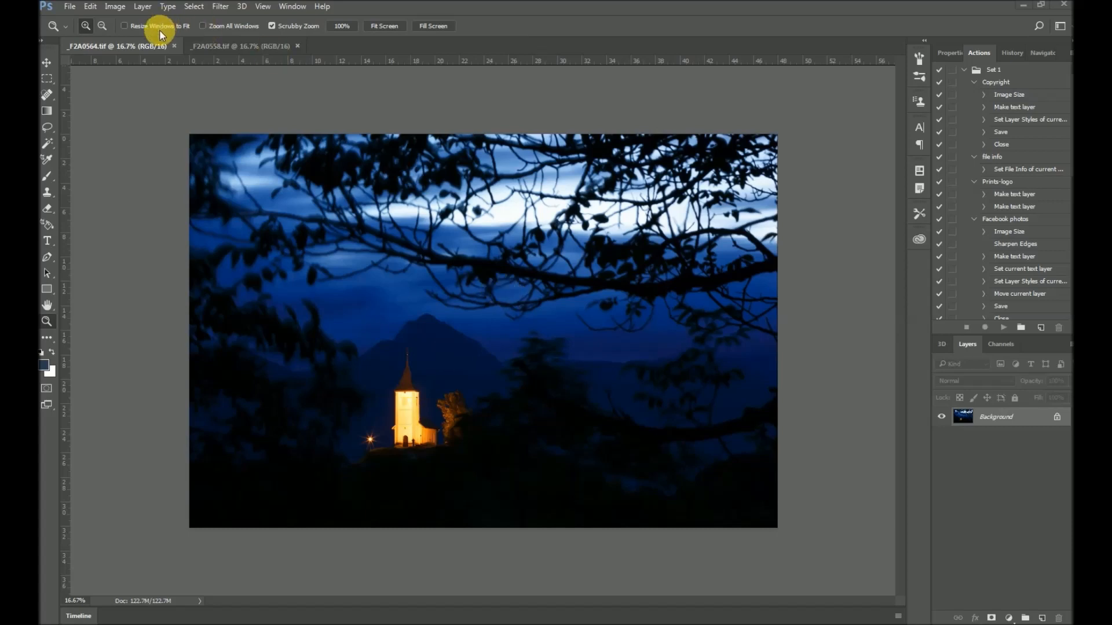
Step: Apply a Shadows/Highlights adjustment with Highlights Amount 10% to _F2A0564.tif, comparing the result with the preview off and on
click(115, 7)
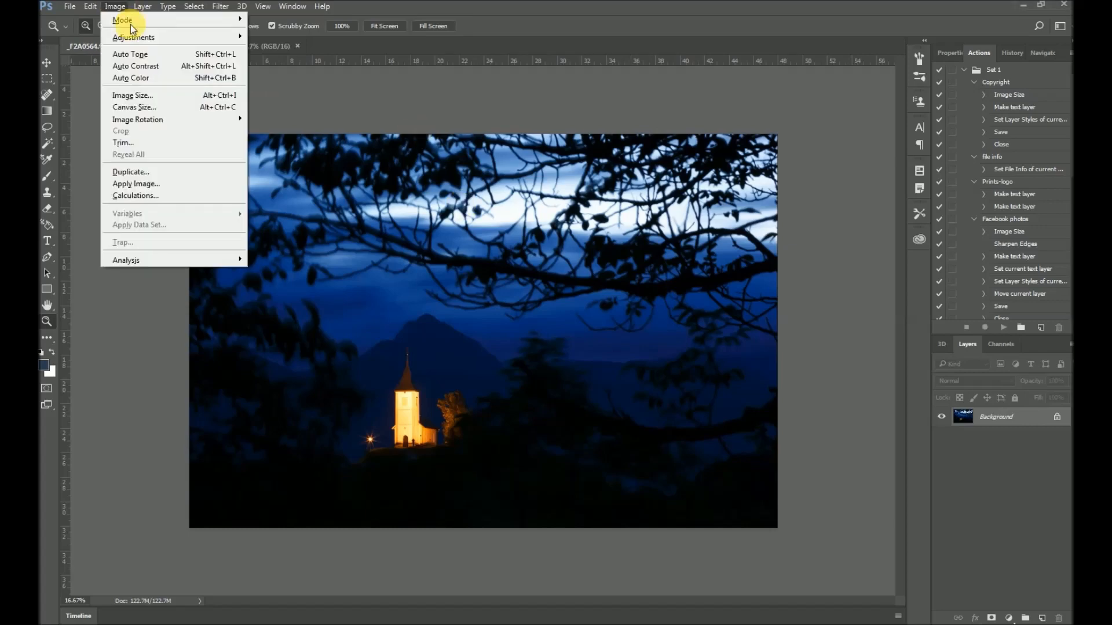
mouse_move(145, 37)
click(329, 241)
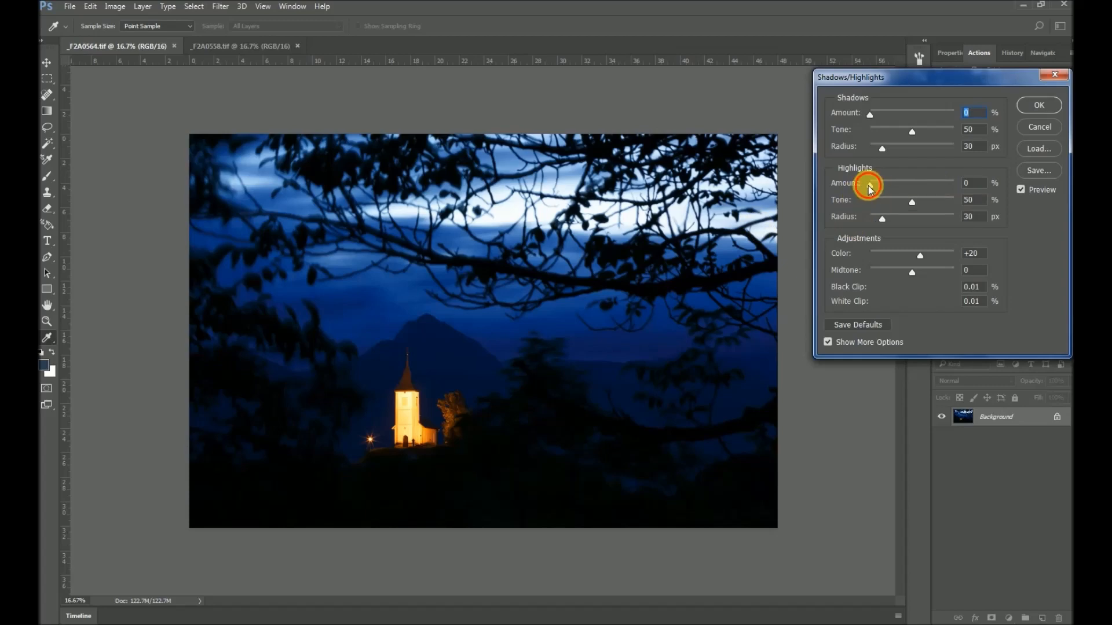
drag(870, 186, 880, 186)
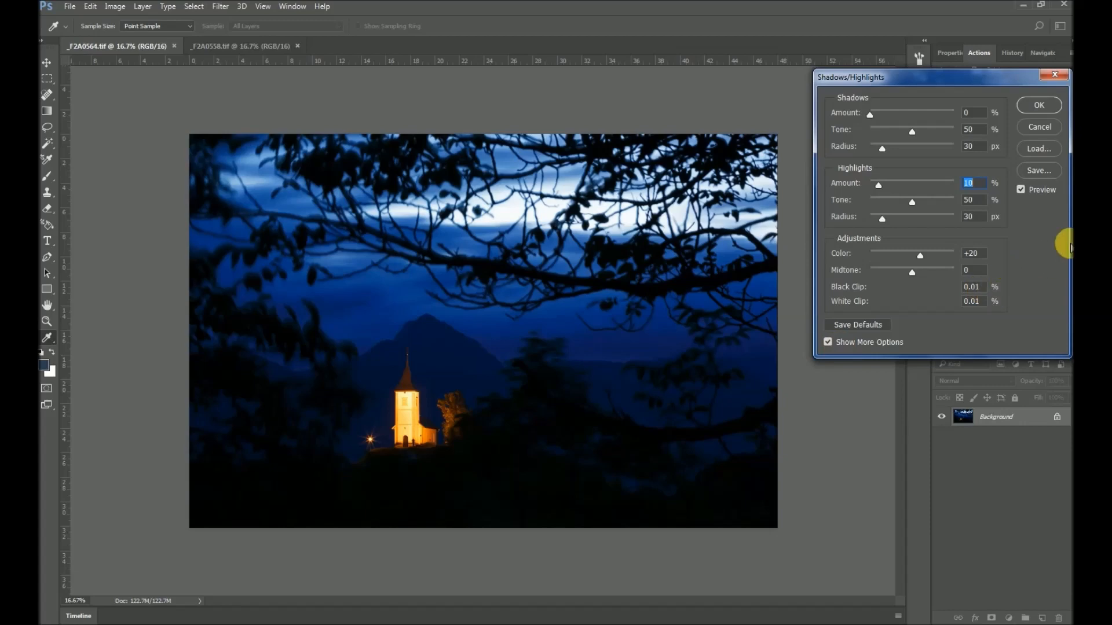
click(1033, 192)
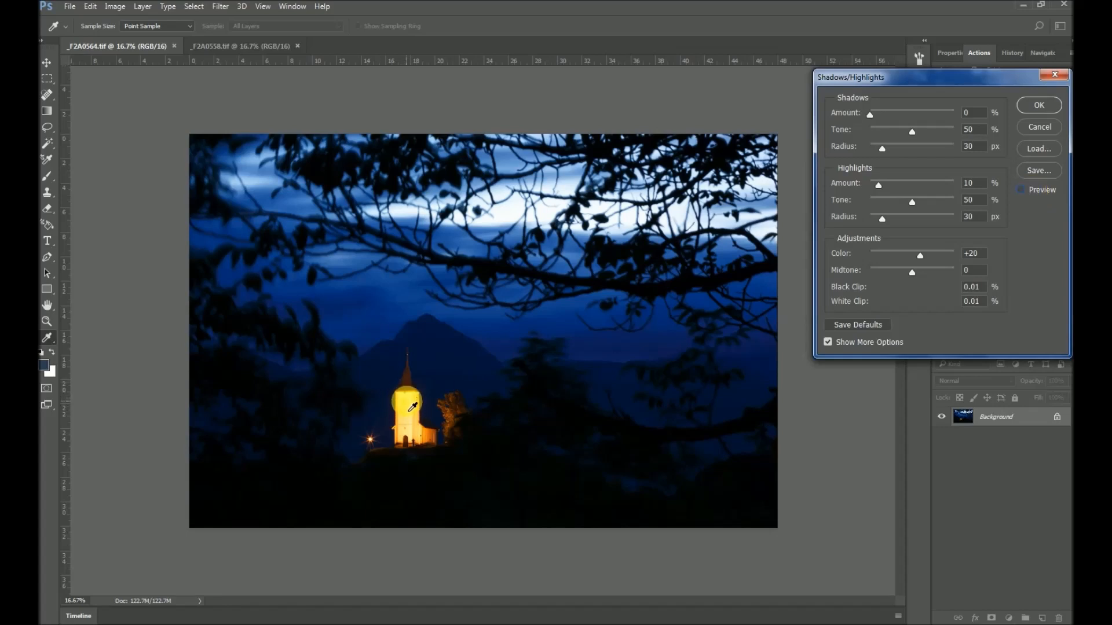
click(1021, 190)
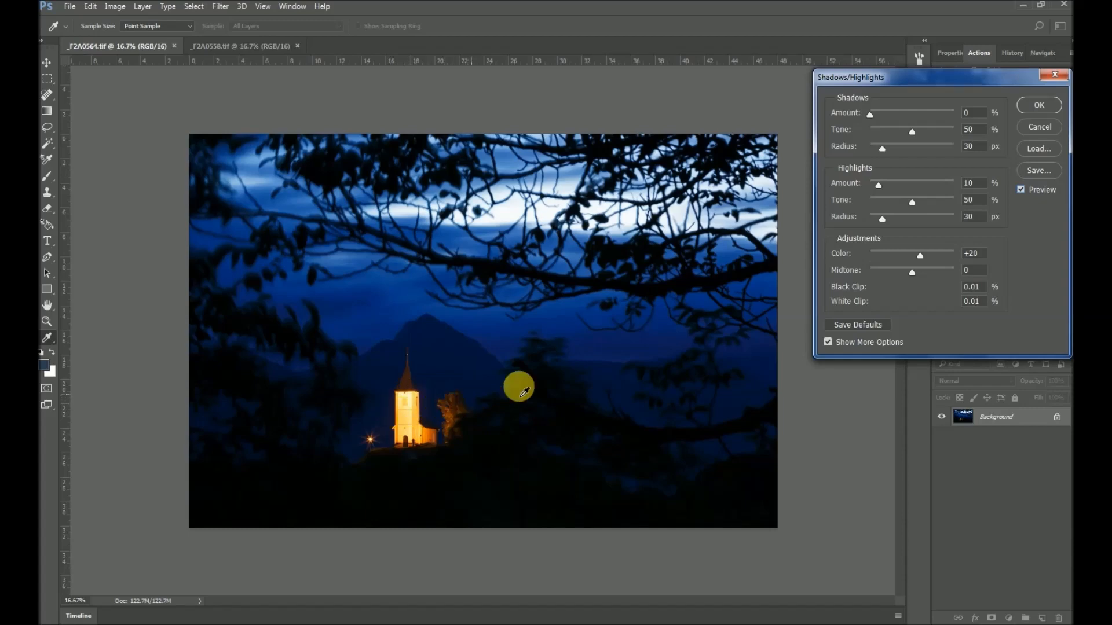
click(1040, 110)
key(z)
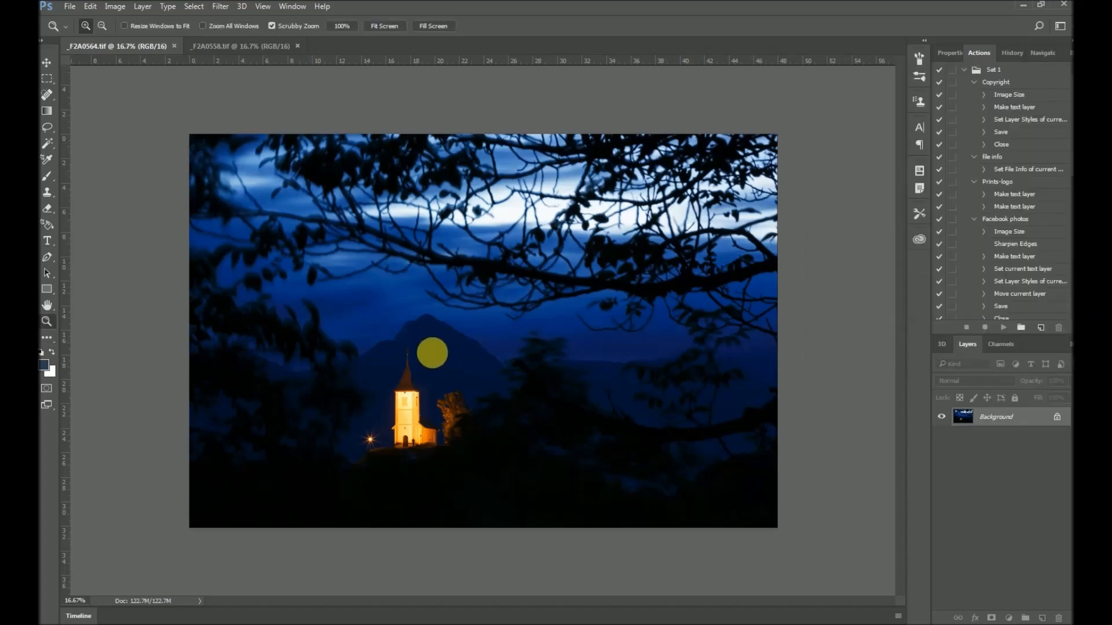
Step: Switch to the _F2A0558.tif image, test a darker exposure of -2.57, and apply an Exposure adjustment of +0.05
click(222, 53)
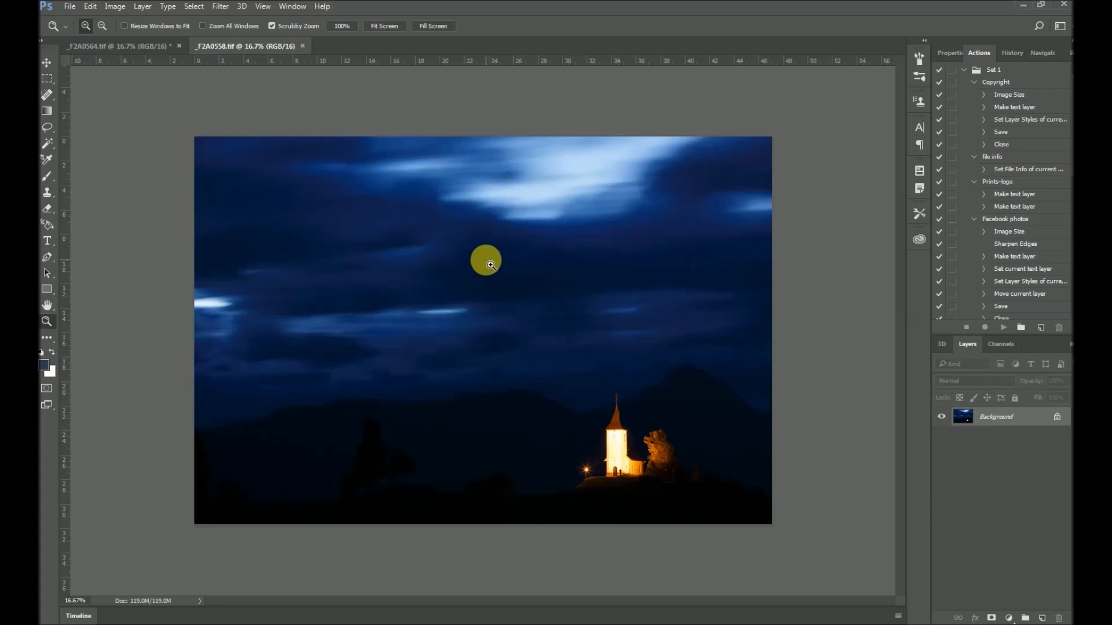
click(114, 6)
mouse_move(171, 37)
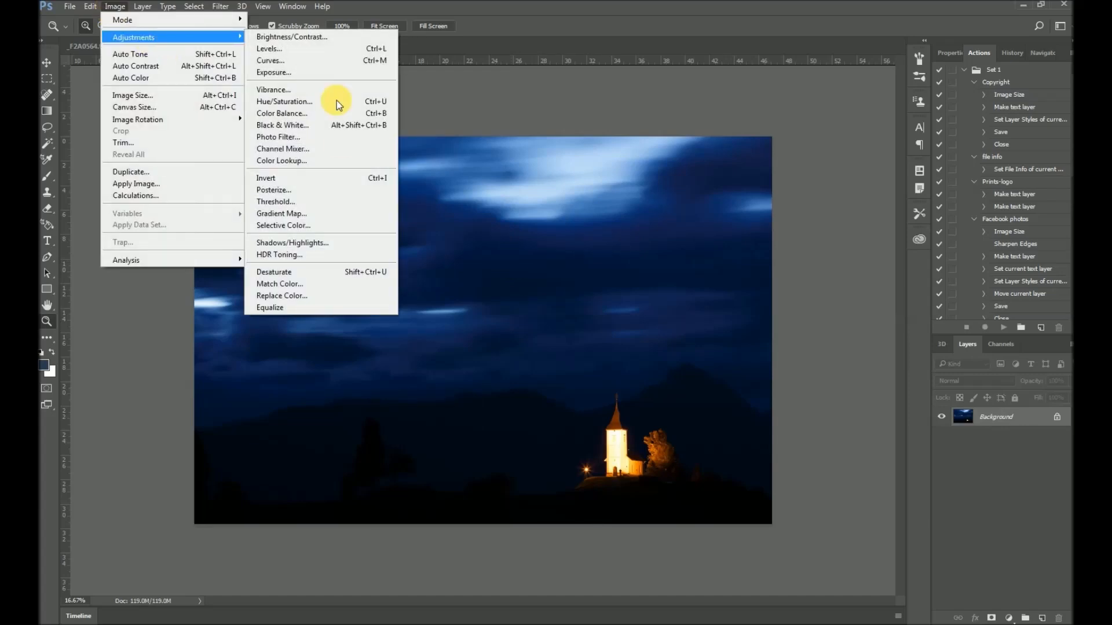
click(323, 72)
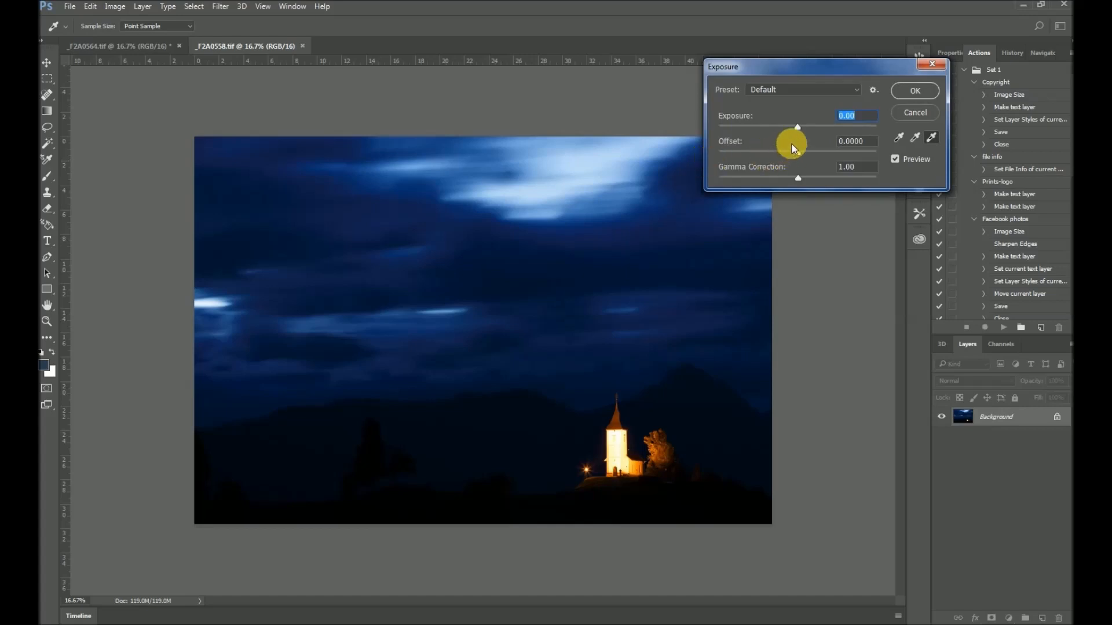
drag(796, 130, 794, 128)
drag(792, 130, 767, 130)
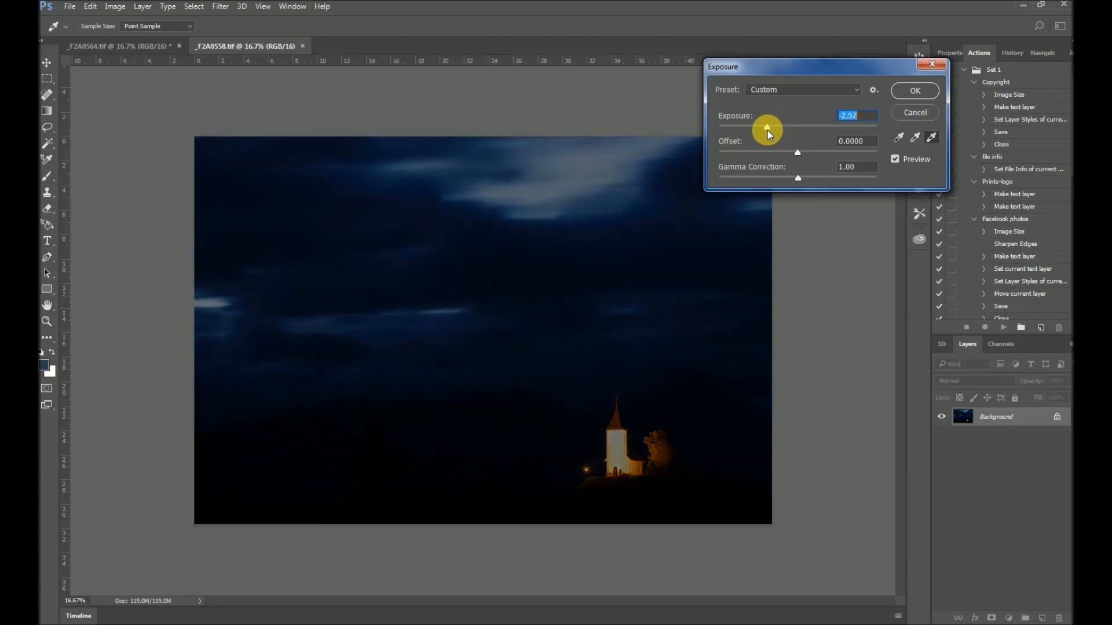
drag(768, 130, 767, 130)
drag(767, 130, 797, 130)
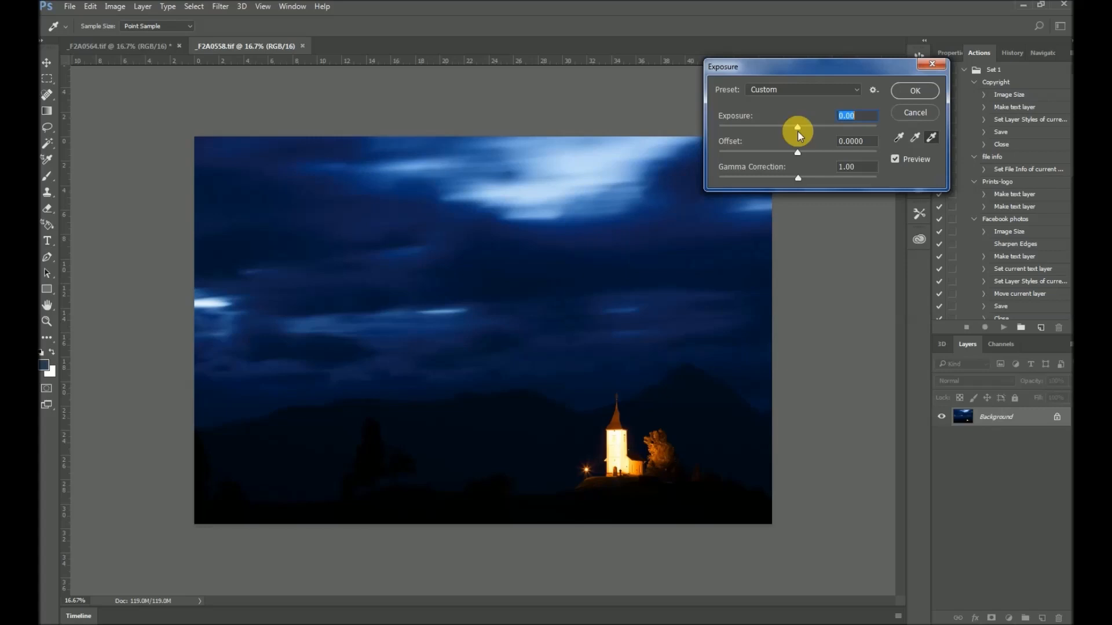
drag(797, 131, 798, 131)
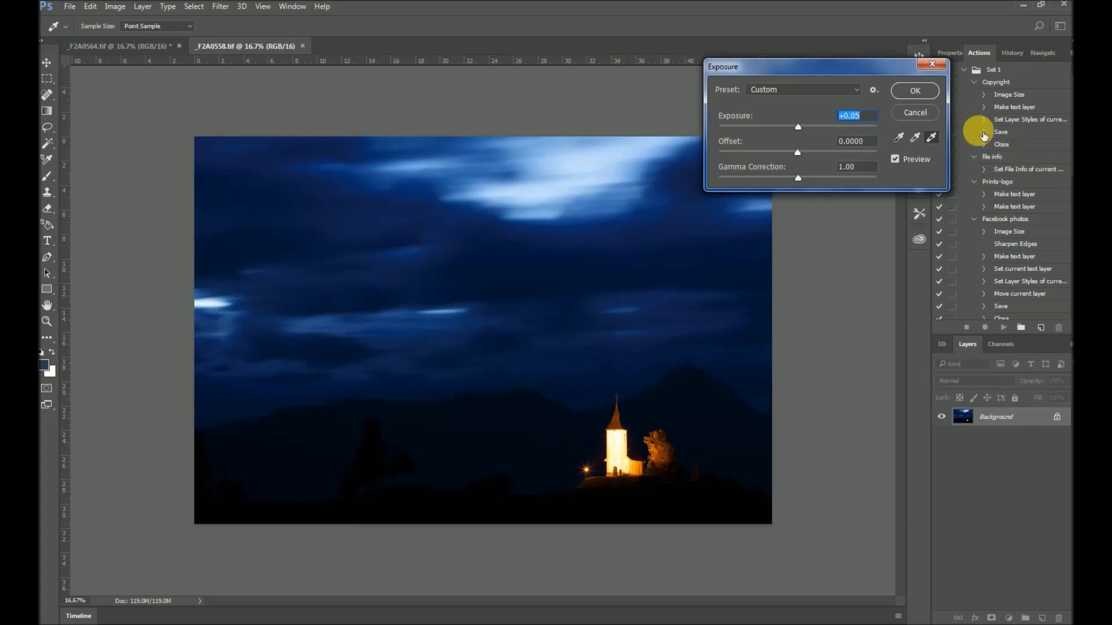
click(912, 91)
key(z)
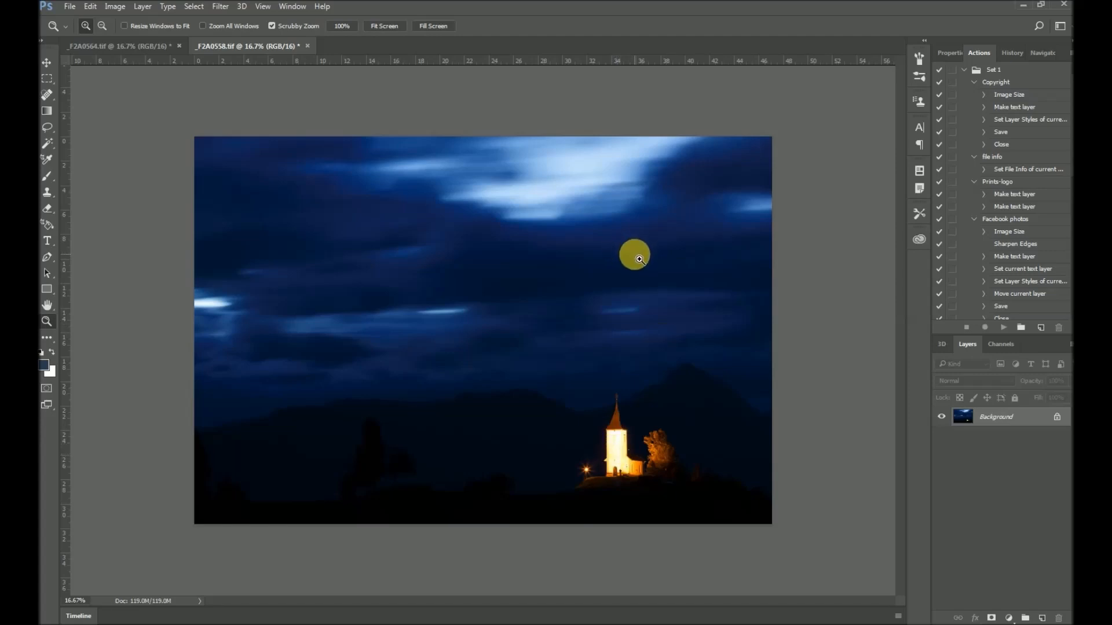
Step: Try a Shadows/Highlights adjustment with Highlights Amount 80%, compare it with the original using the preview, and cancel it
click(115, 6)
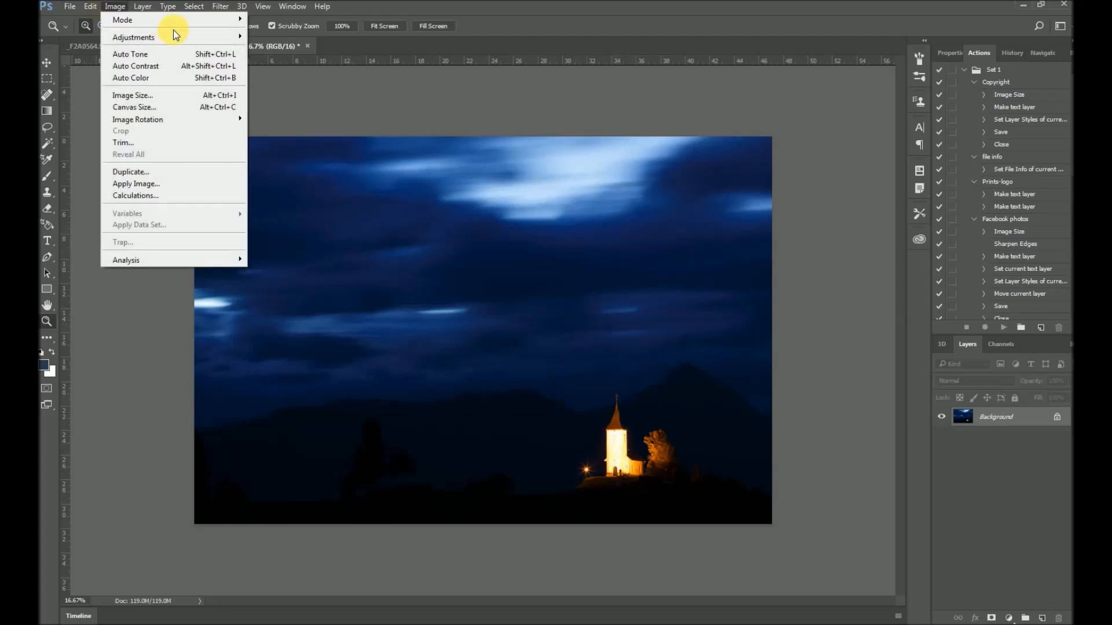
mouse_move(177, 37)
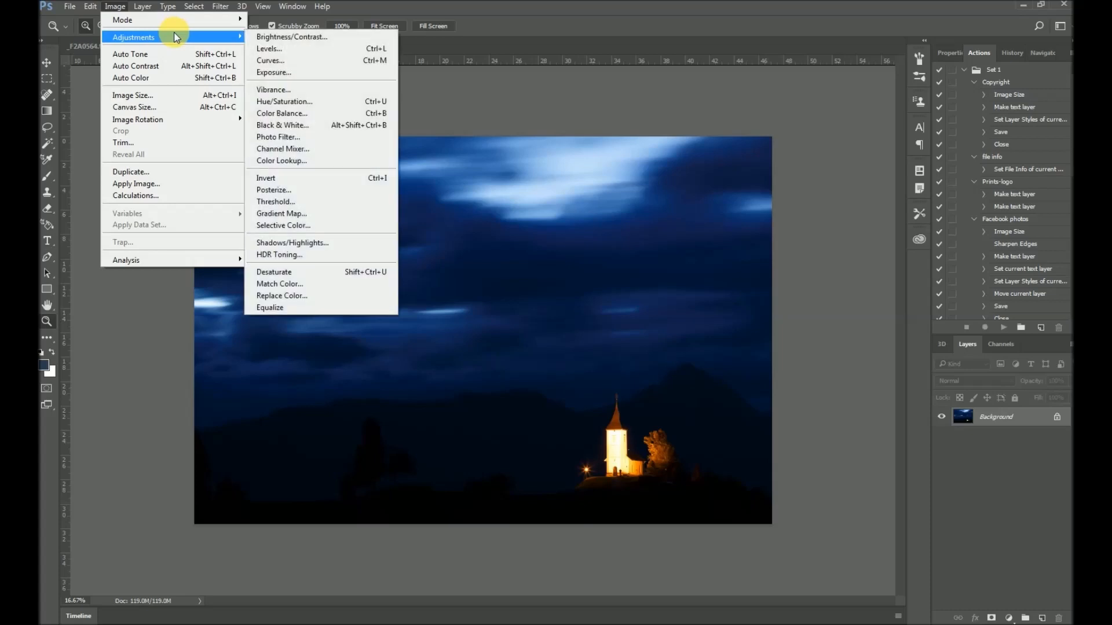
click(320, 244)
drag(871, 186, 921, 187)
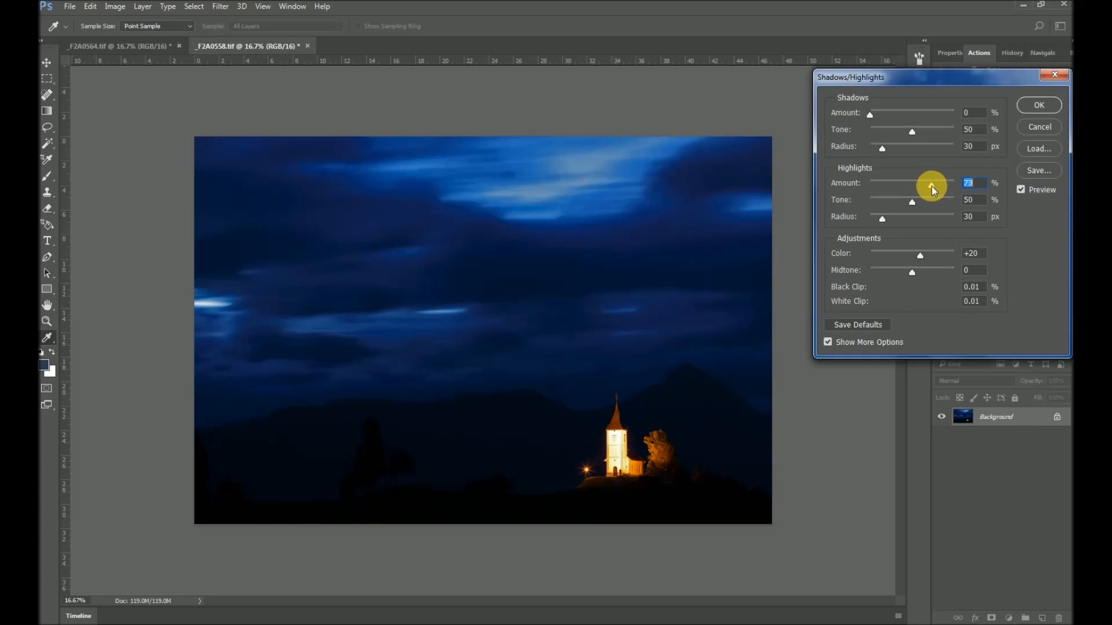
drag(932, 188, 935, 190)
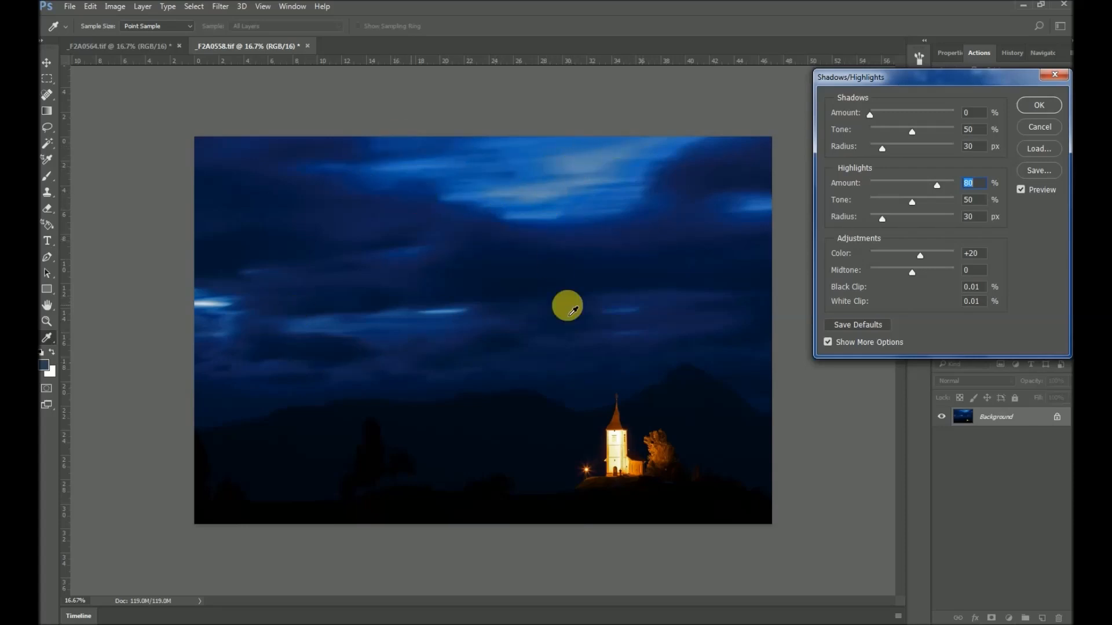
click(1021, 190)
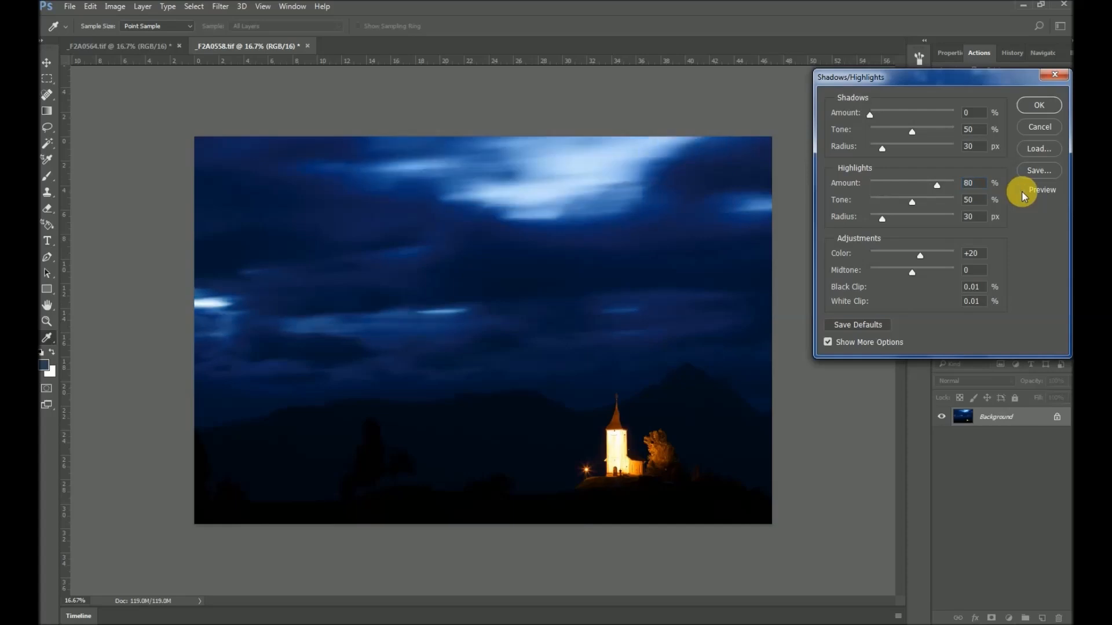
click(1021, 191)
click(1021, 191)
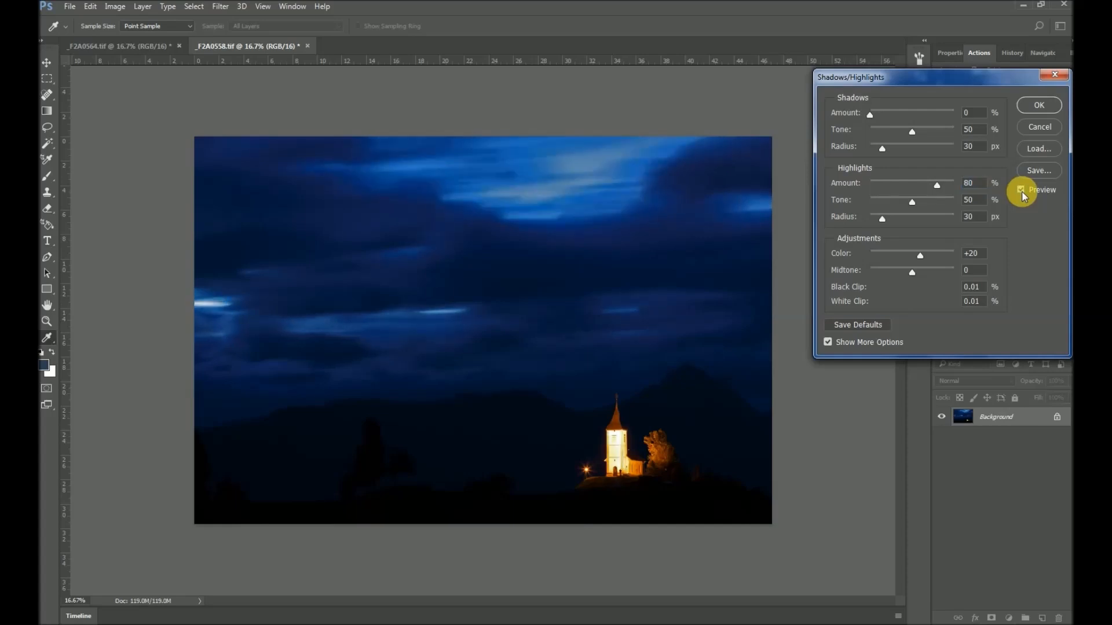
click(1021, 191)
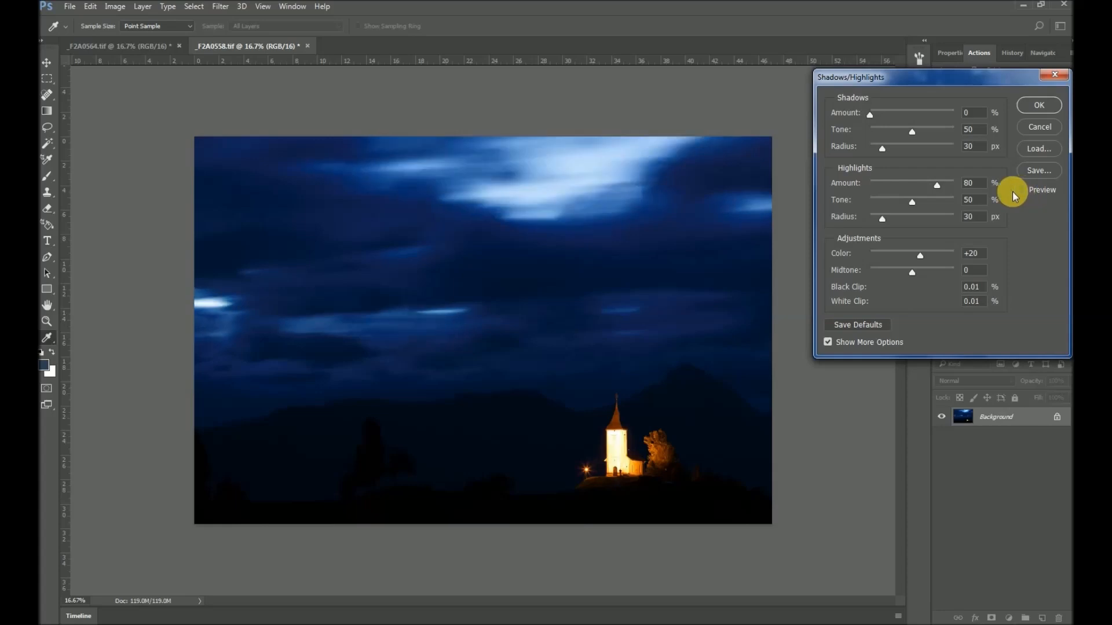
click(1037, 126)
key(z)
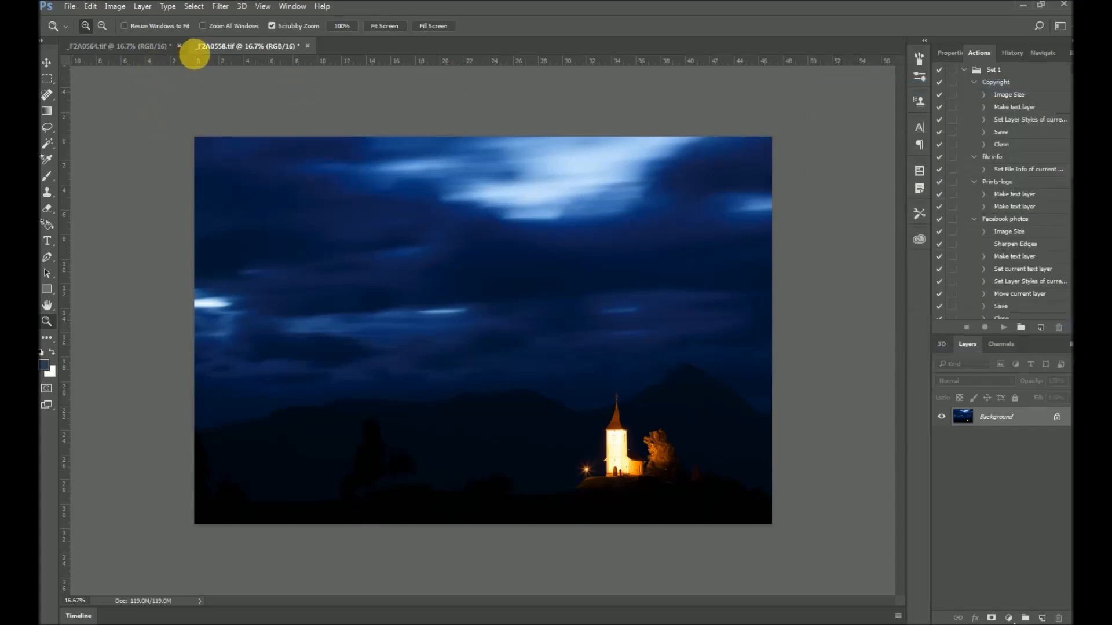
Step: Open _F2A0558.tif in the Camera Raw Filter and activate the Graduated Filter tool
click(225, 15)
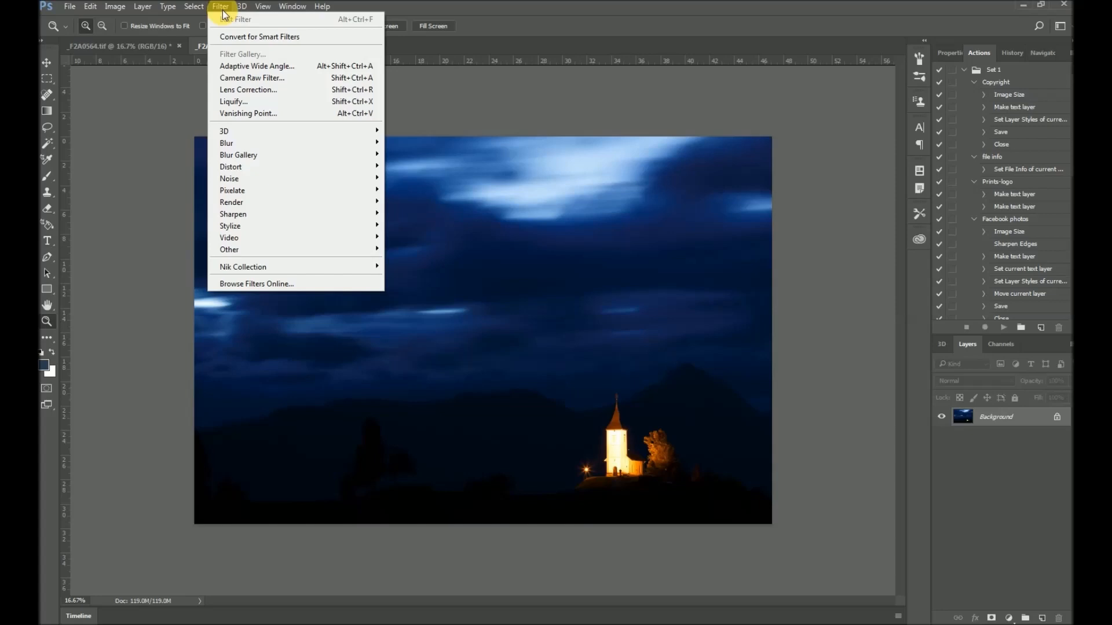
click(225, 15)
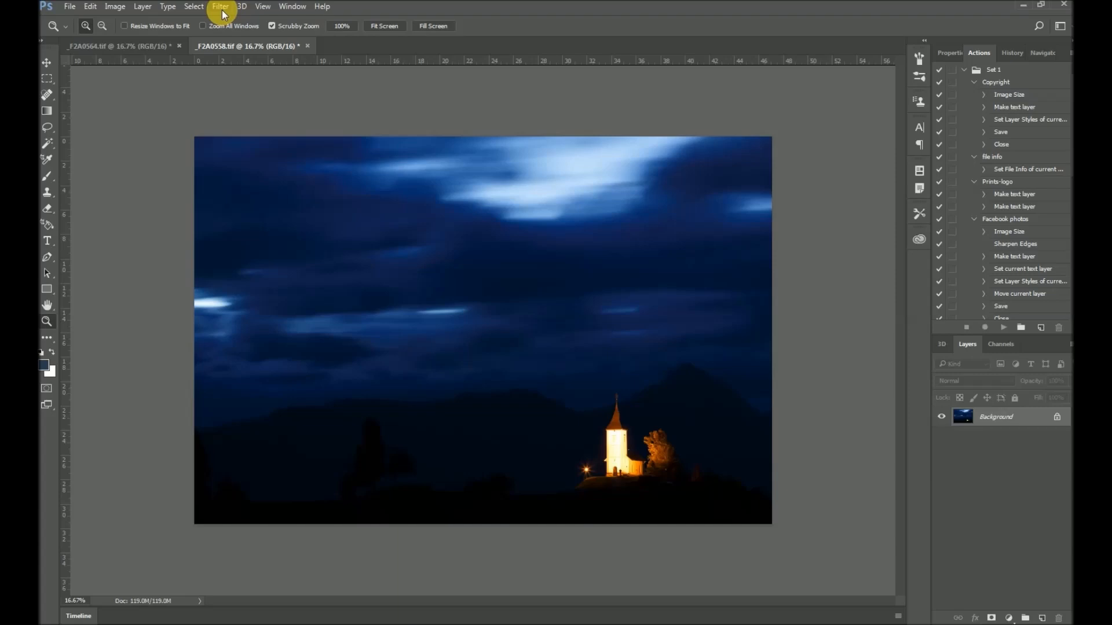
click(222, 7)
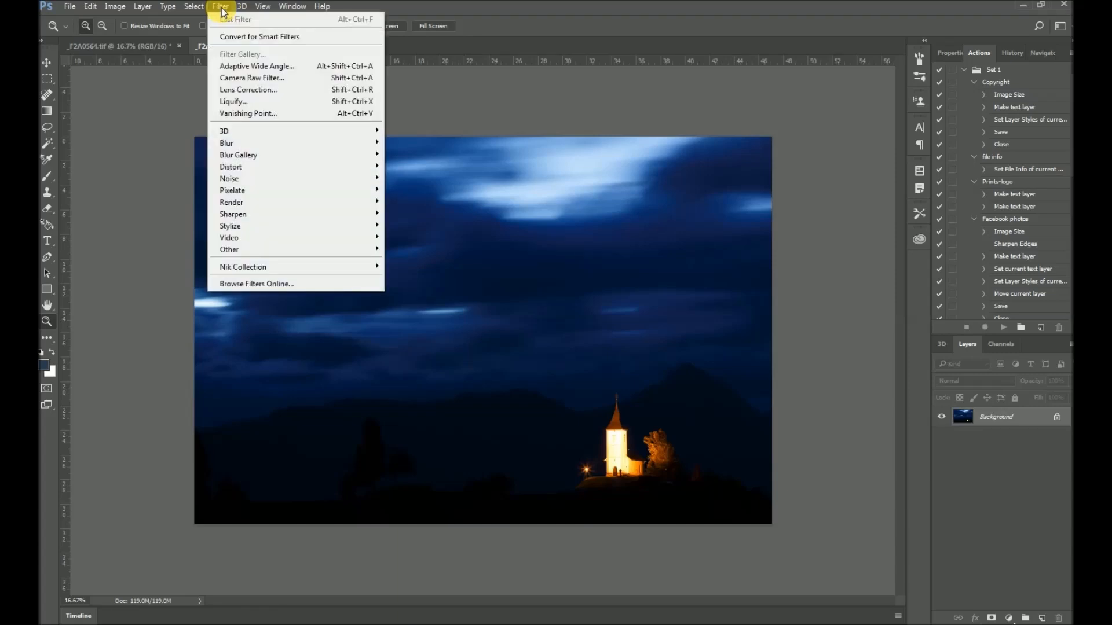
click(241, 78)
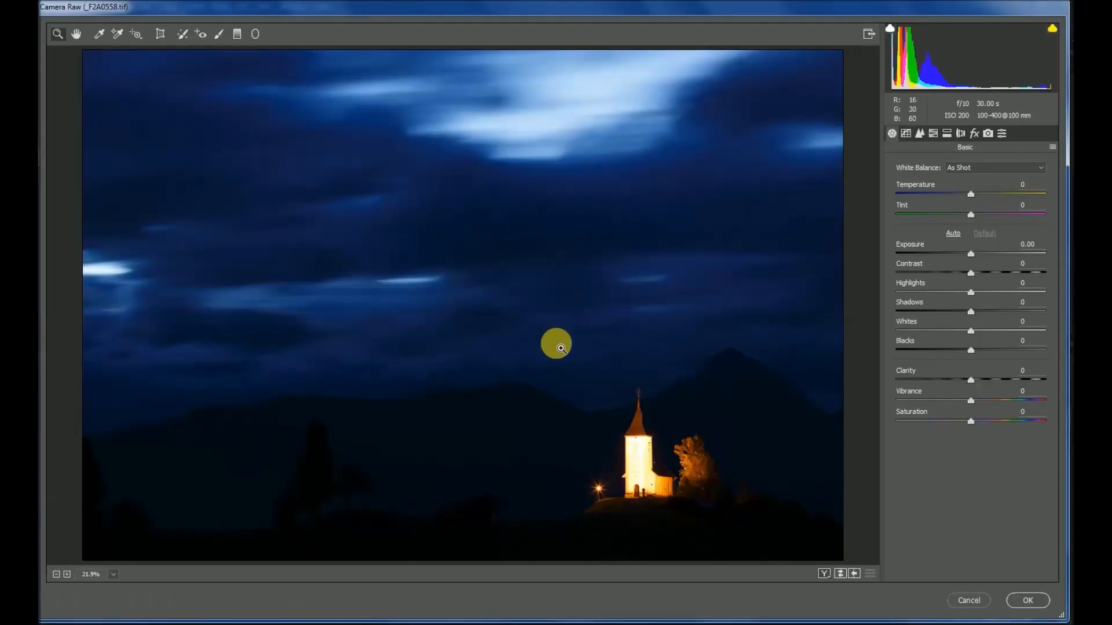
click(237, 35)
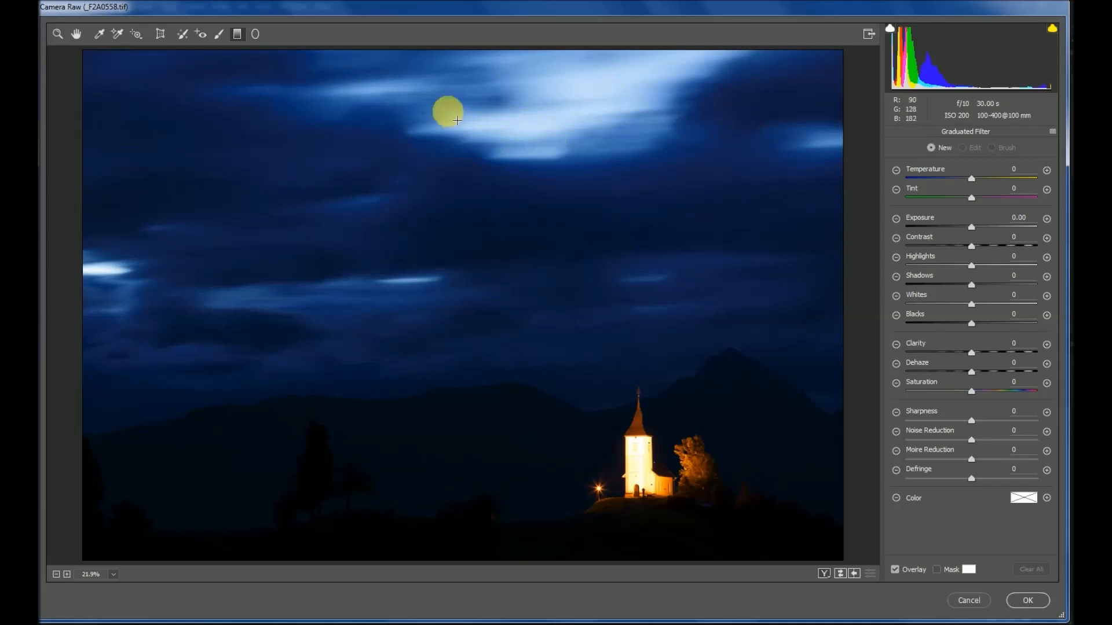
Step: Try a downward graduated filter across the upper sky and another across the mountains, clearing each one
drag(441, 111, 443, 273)
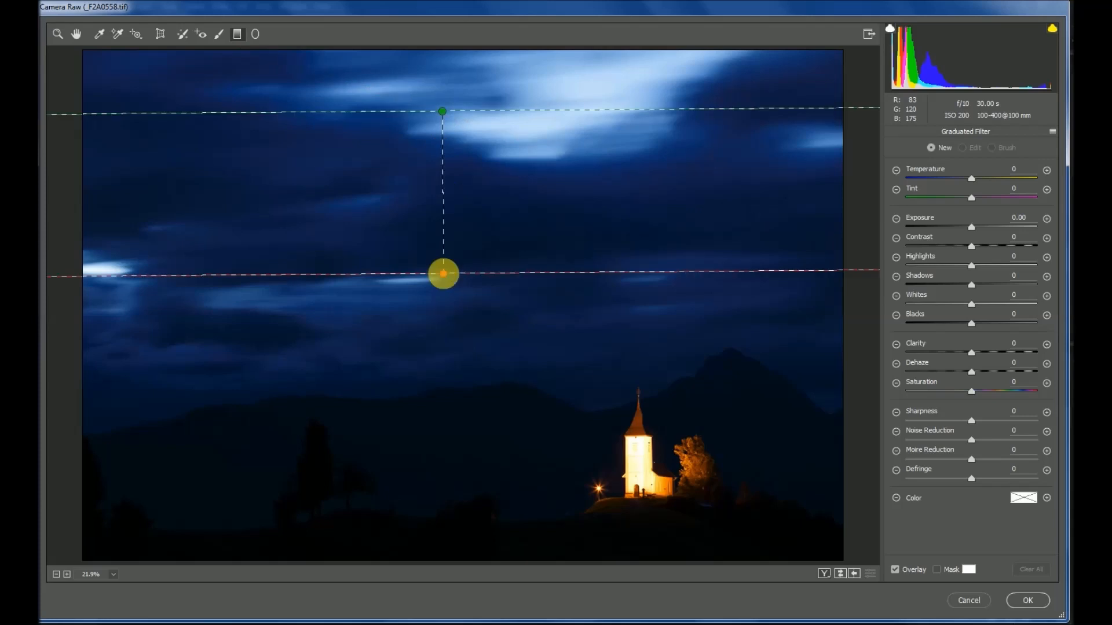
click(1033, 571)
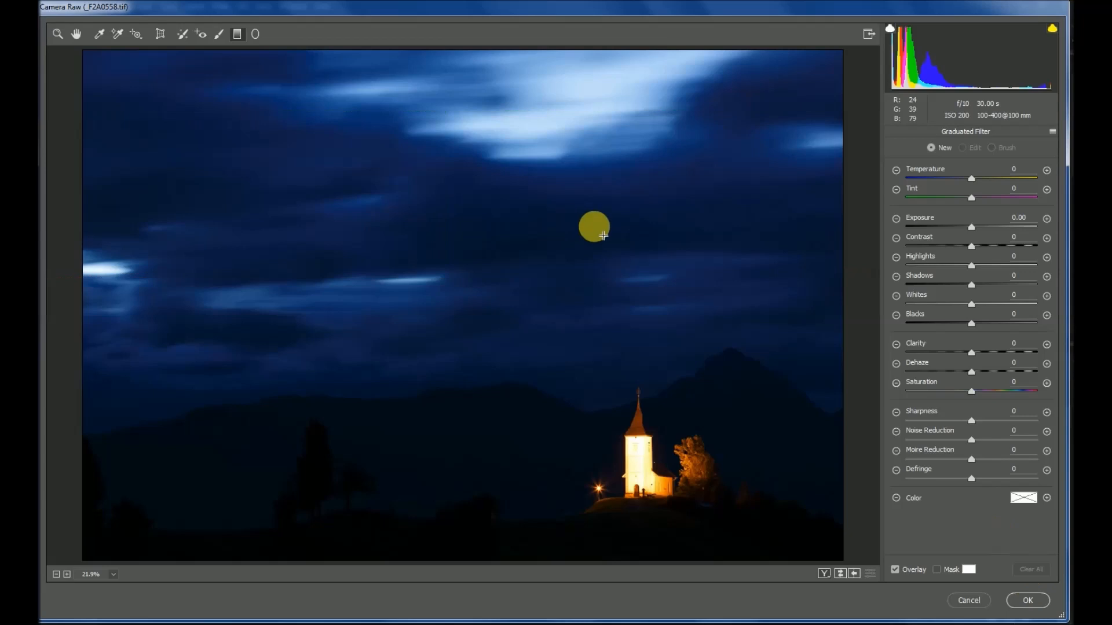
drag(445, 369, 446, 512)
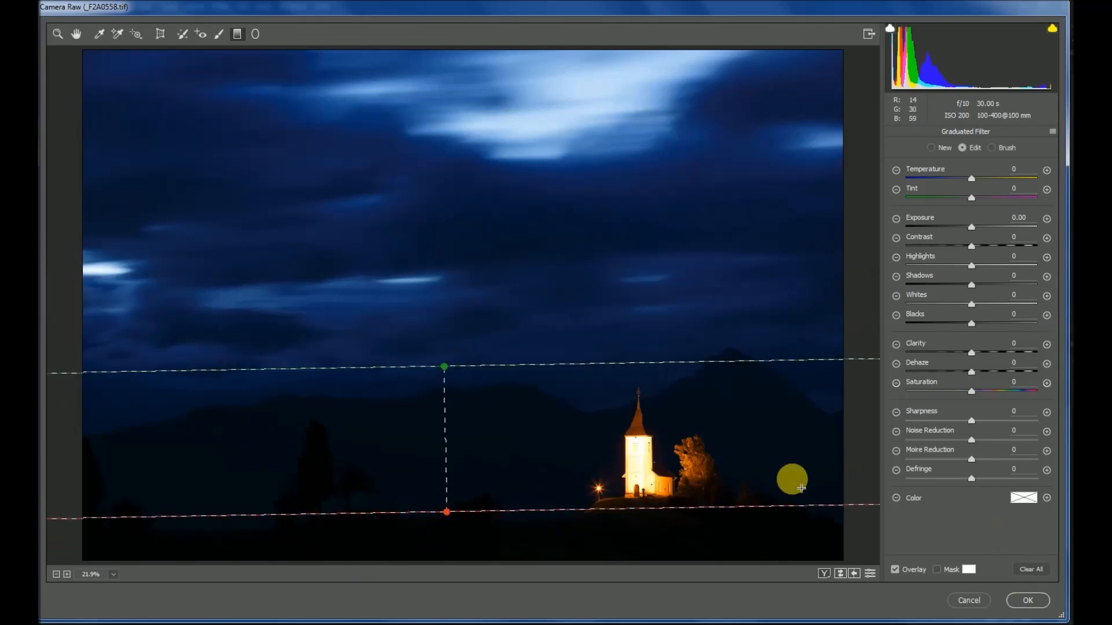
click(1032, 570)
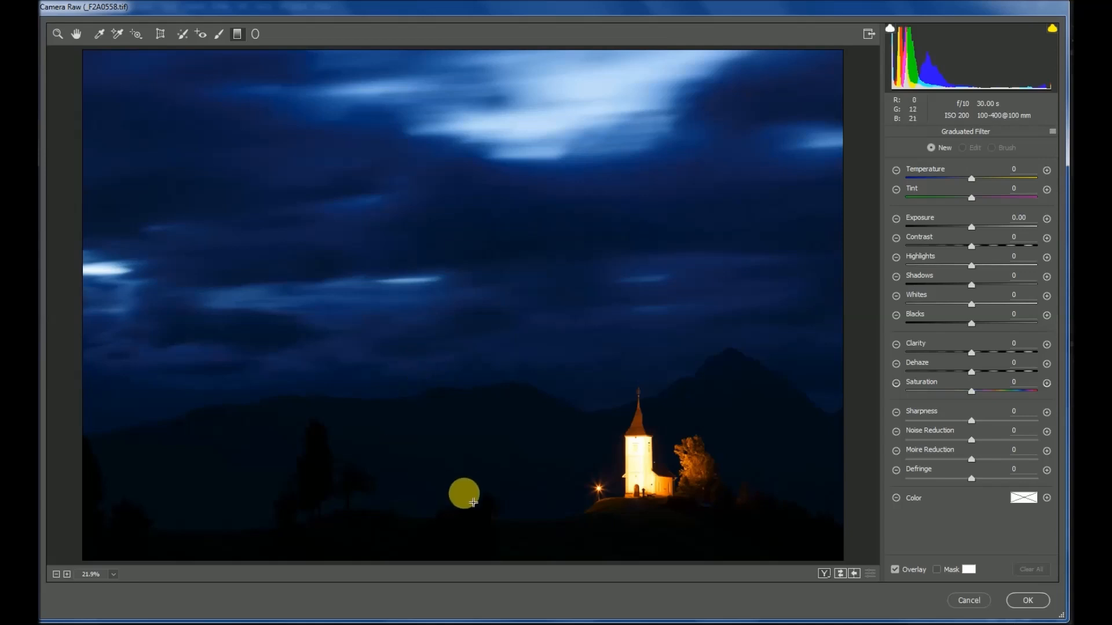
Step: Draw a graduated filter upward from the dark foreground to the low sky and narrow its transition by raising the start line
drag(465, 493, 484, 344)
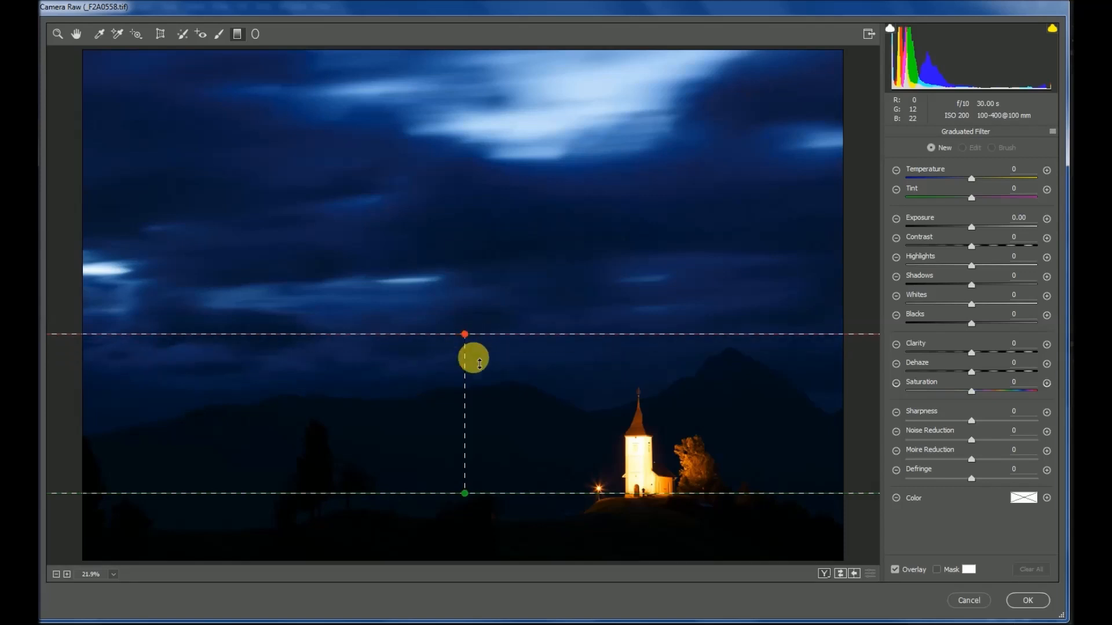
drag(465, 479, 471, 430)
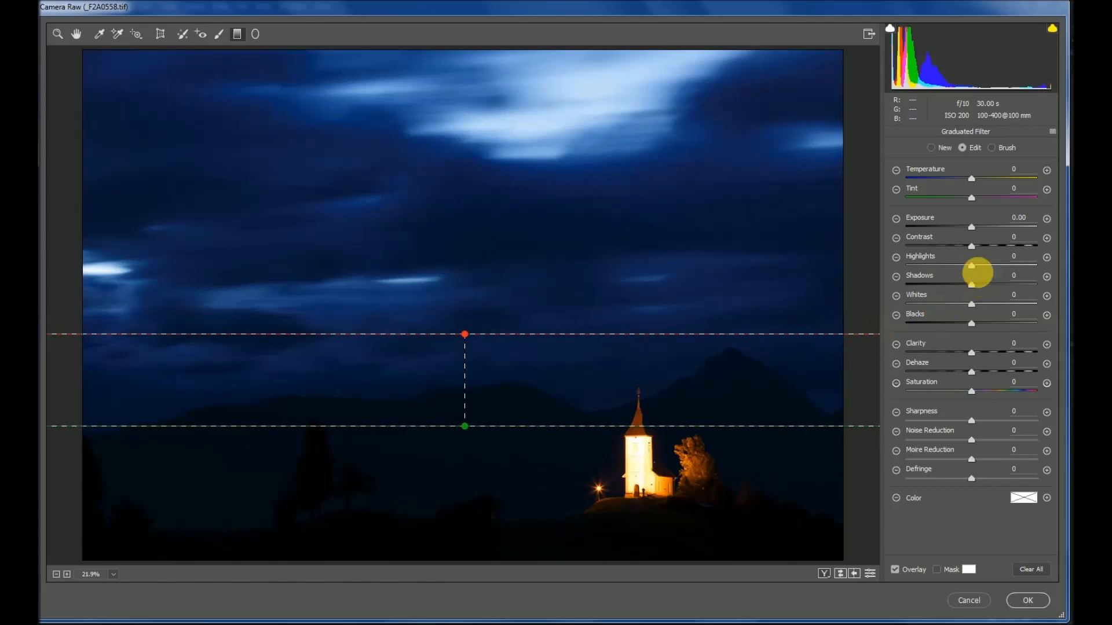
Step: Try lowering the graduated filter's Exposure to -1.75 and return it to 0.00
drag(971, 228, 950, 230)
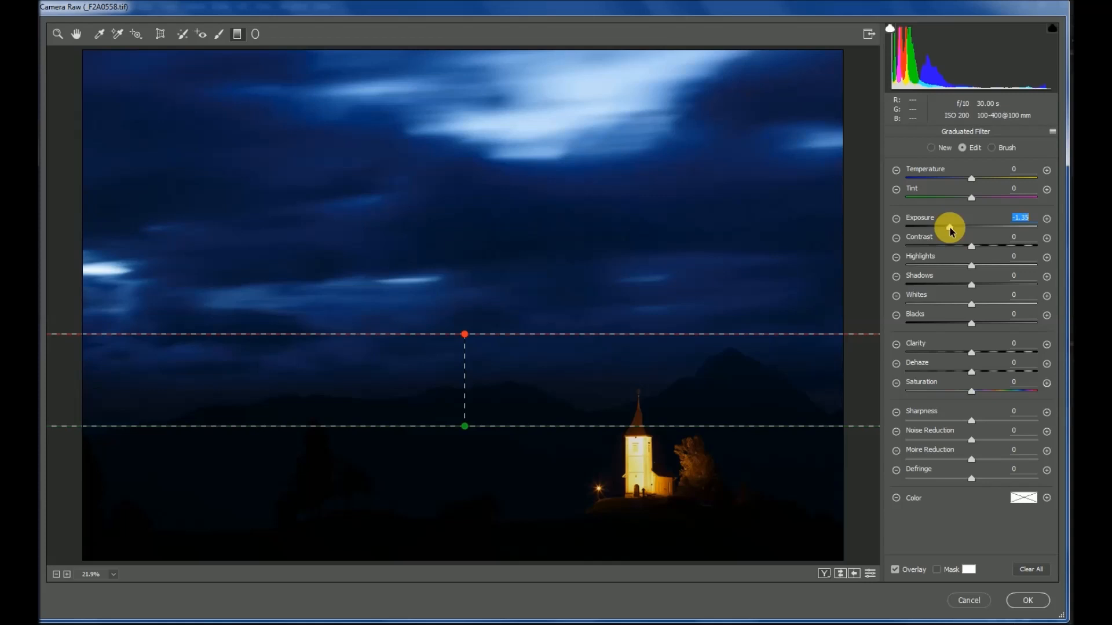
drag(950, 230, 945, 234)
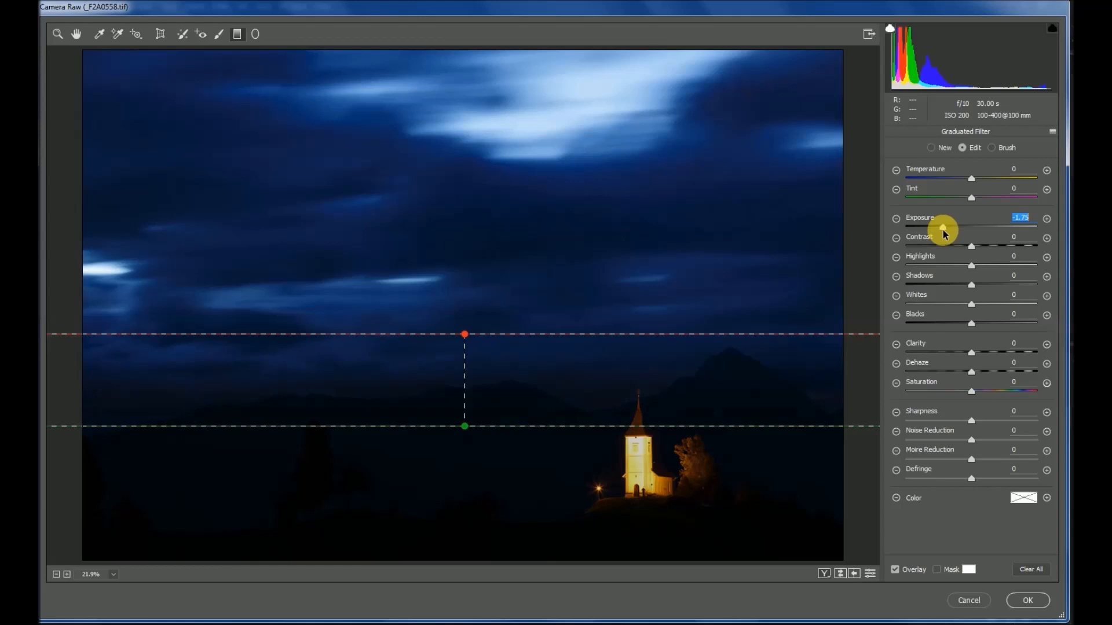
drag(944, 233, 971, 232)
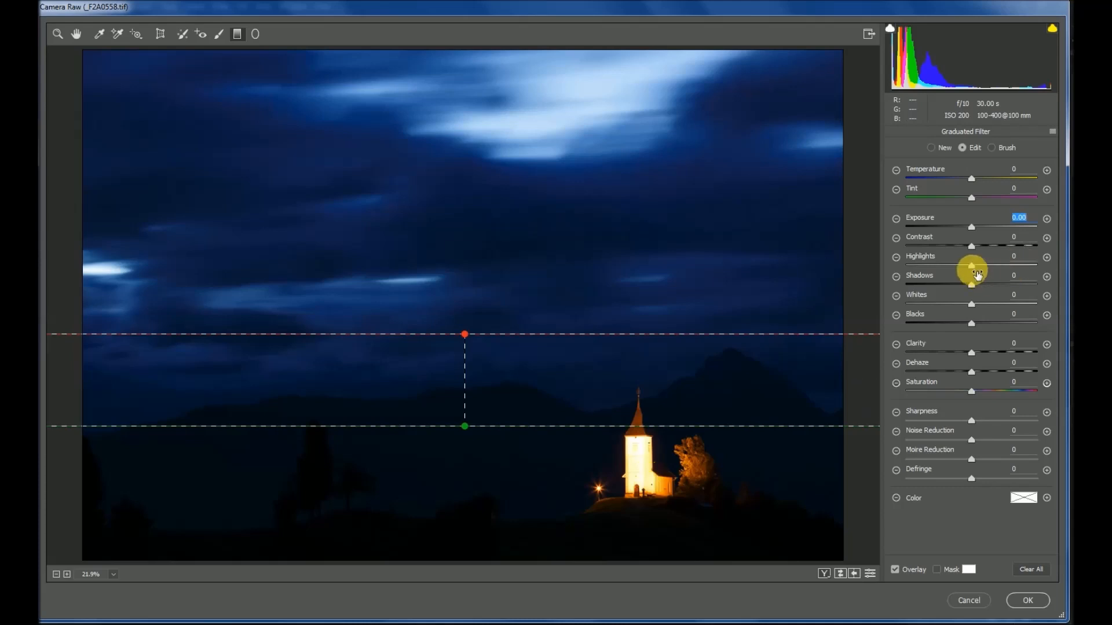
Step: Lower the graduated filter's Highlights to -28 to tame the lit church and apply the Camera Raw adjustments
mouse_move(971, 267)
mouse_down()
mouse_move(939, 270)
mouse_move(952, 273)
mouse_up()
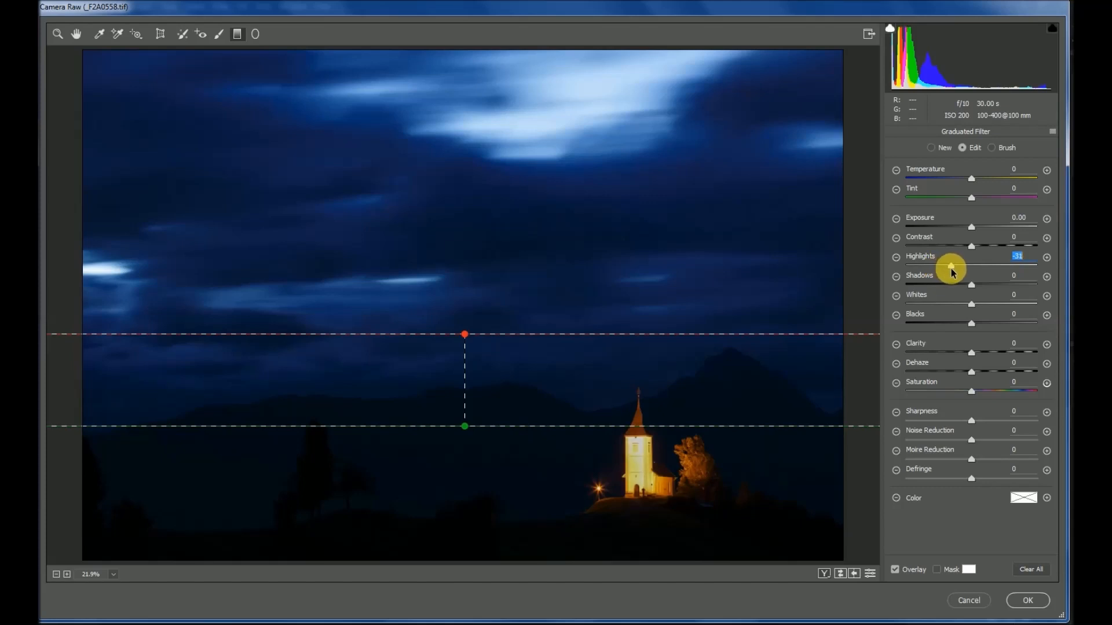
mouse_move(953, 272)
mouse_down()
mouse_move(932, 274)
mouse_move(957, 274)
mouse_up()
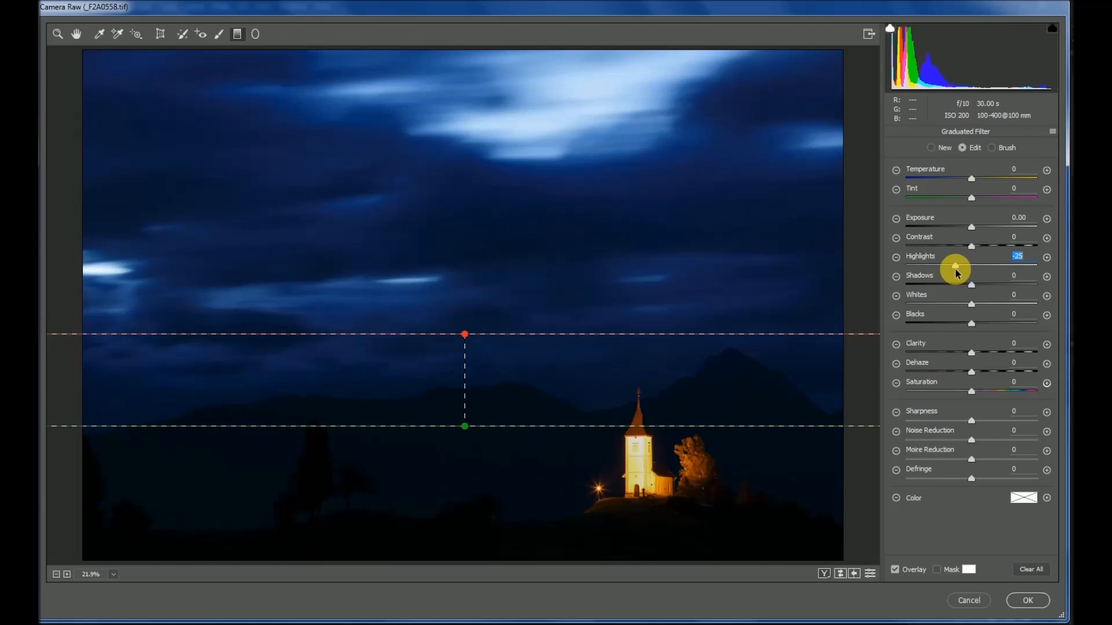
mouse_move(957, 274)
mouse_down()
mouse_move(944, 272)
mouse_move(957, 273)
mouse_up()
drag(957, 272, 955, 270)
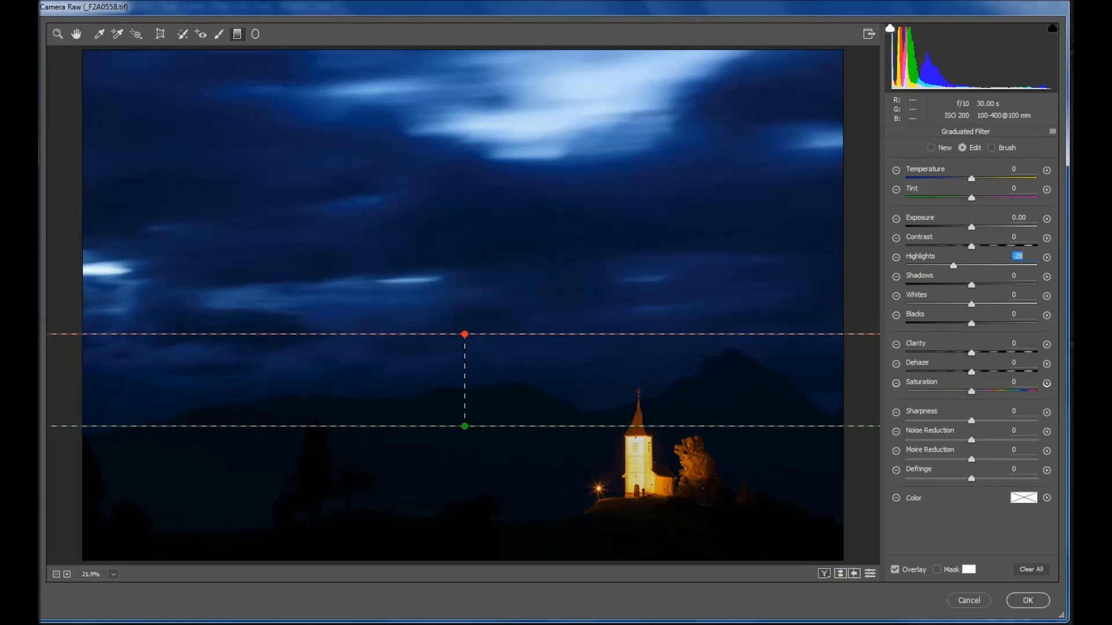
click(1027, 600)
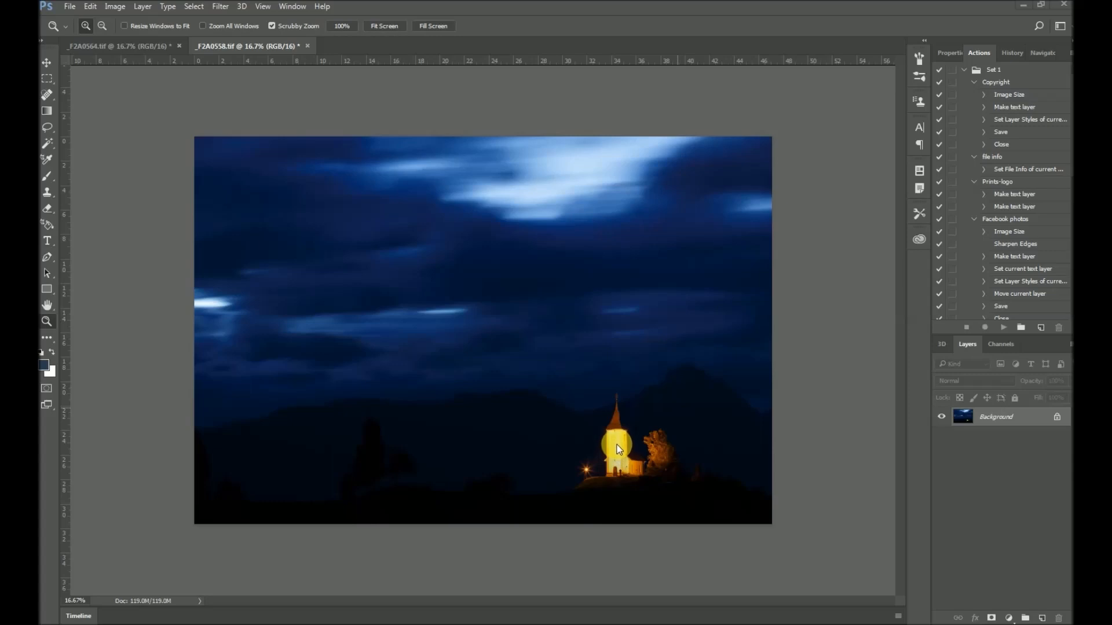
Step: Undo and redo the Camera Raw Filter to compare the church's highlights before and after the adjustment
click(90, 6)
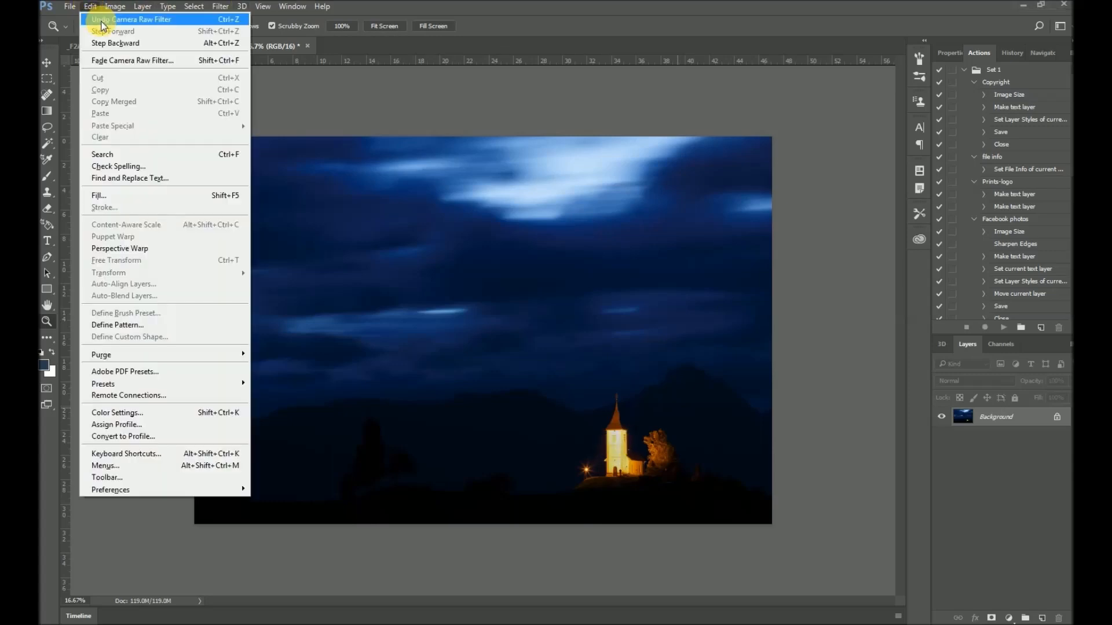
click(101, 20)
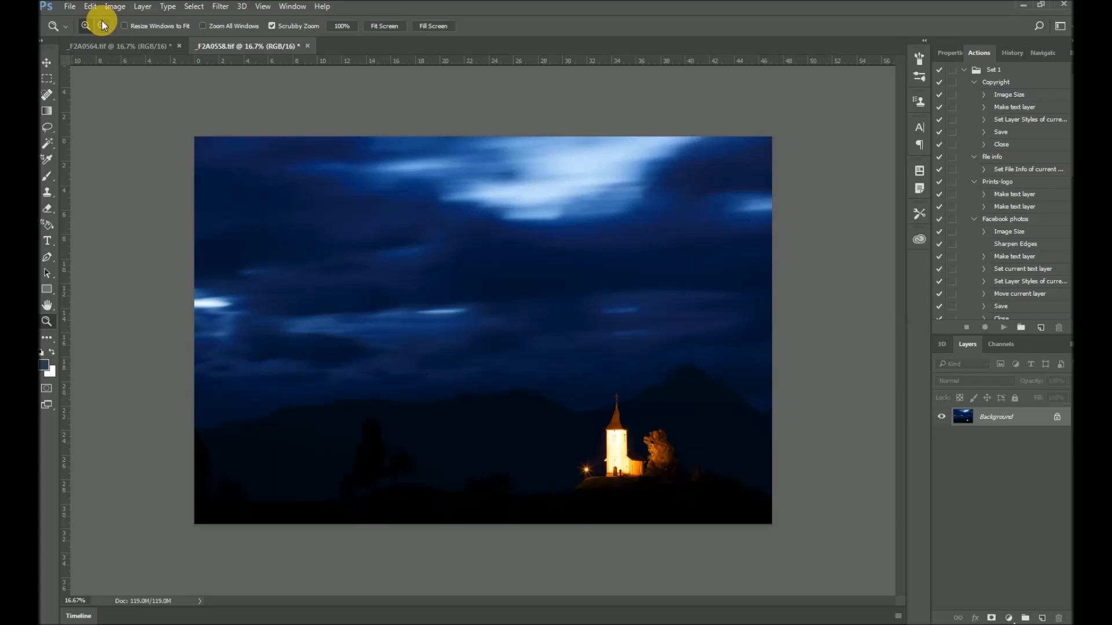
click(89, 8)
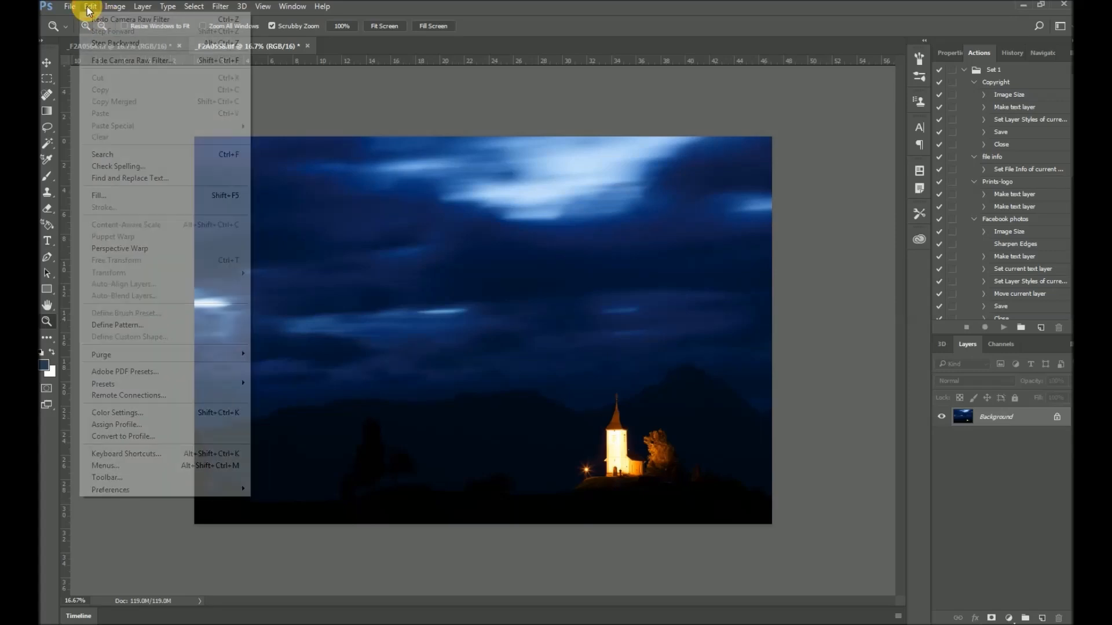
click(98, 21)
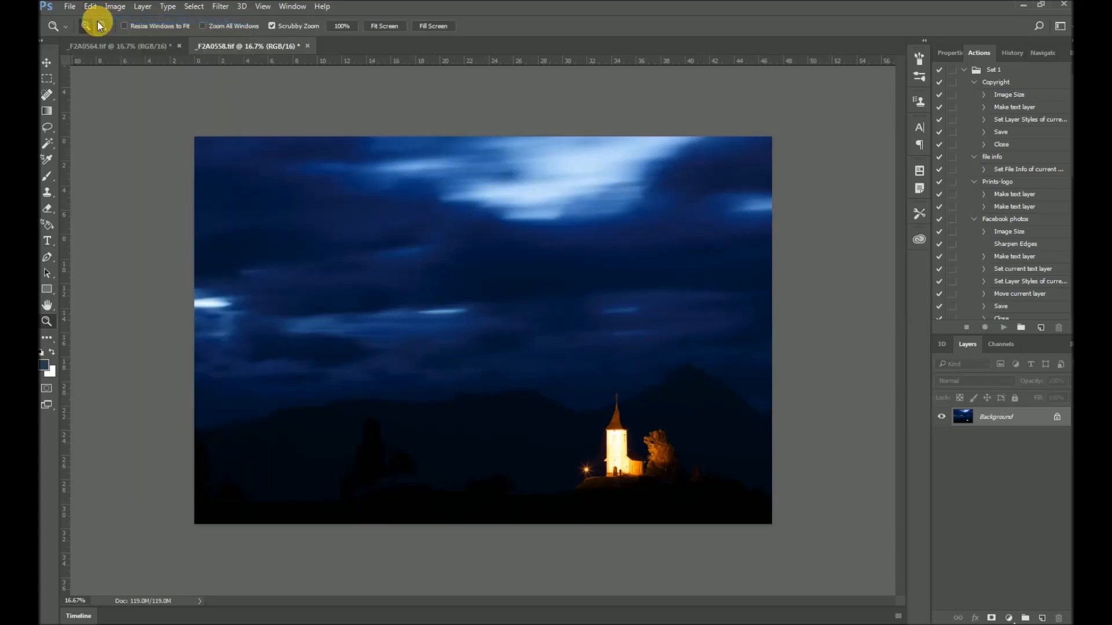